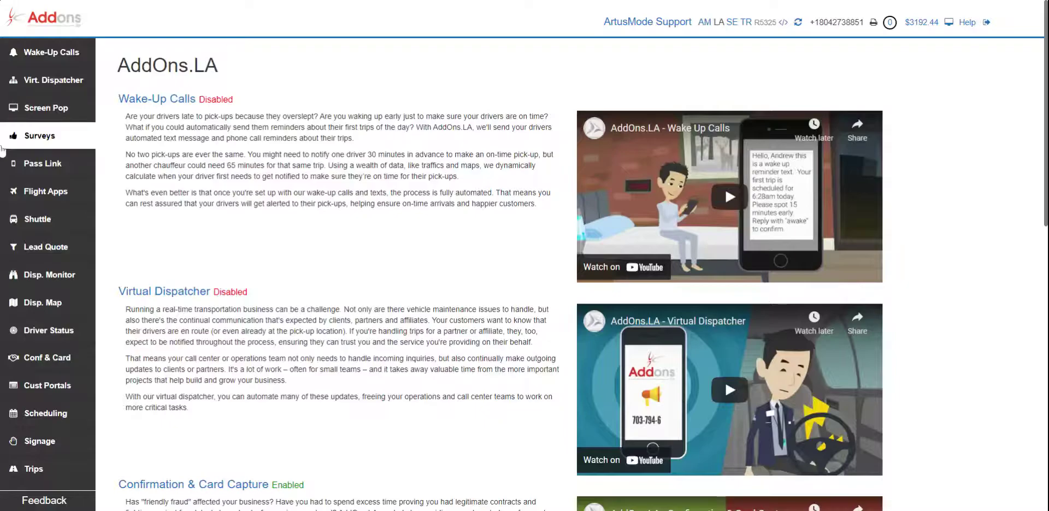
- Open the Lead Quote zone-to-zone prices, show the zone upload options and check the existing price file's creation date
mouse_move(19, 223)
mouse_move(21, 239)
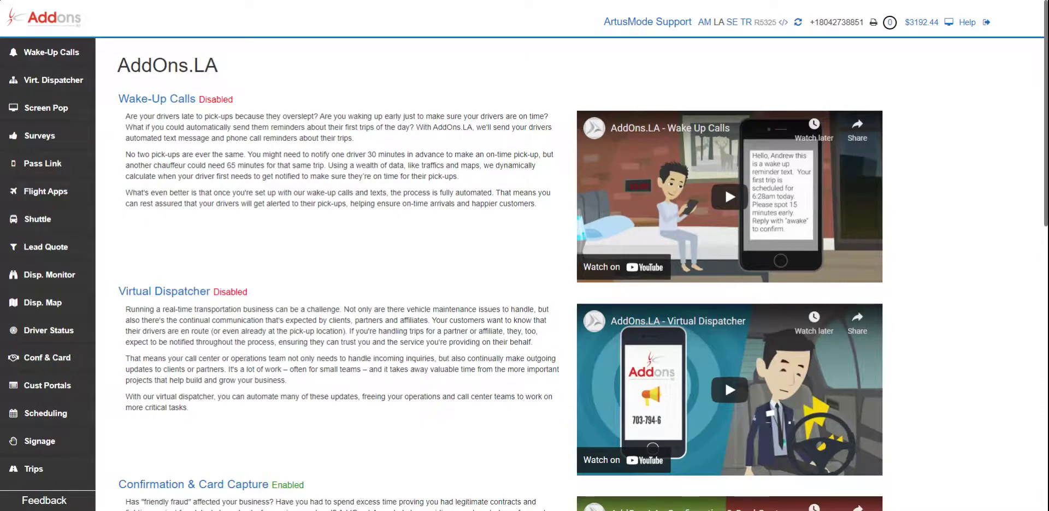
mouse_move(87, 256)
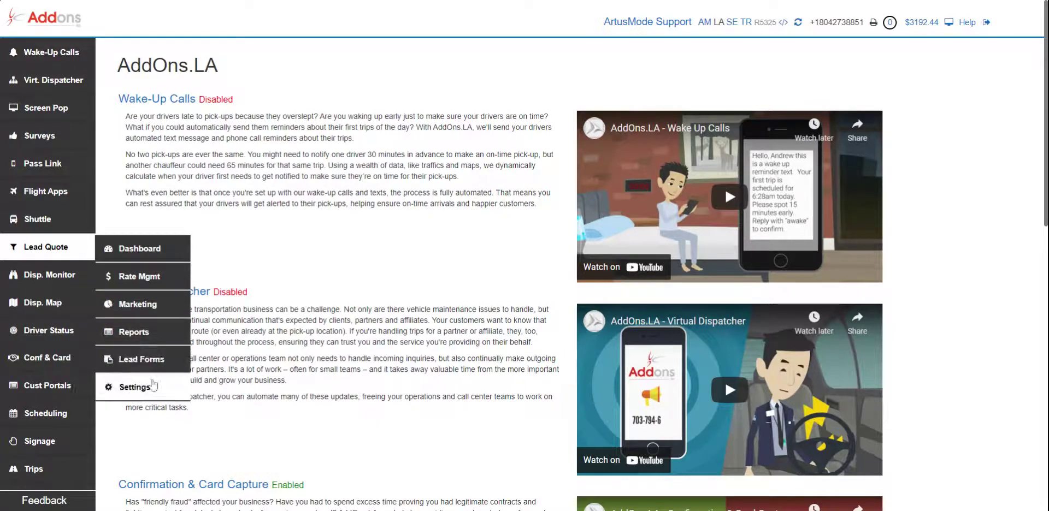
click(139, 277)
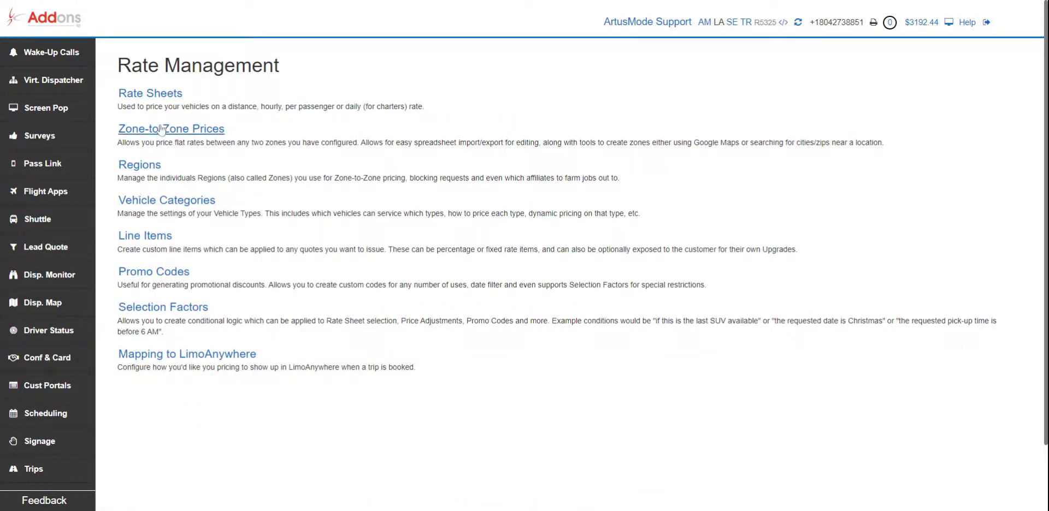
click(160, 129)
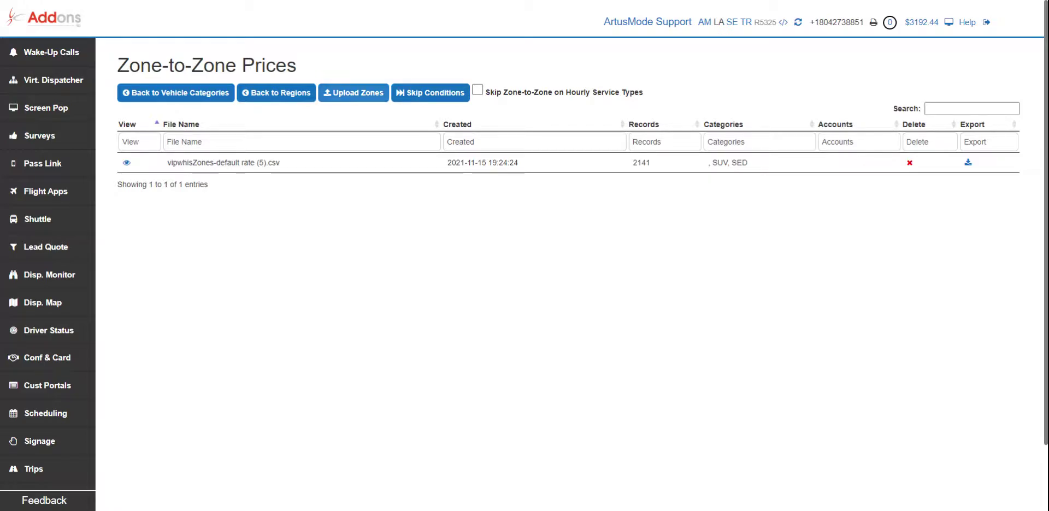
click(366, 94)
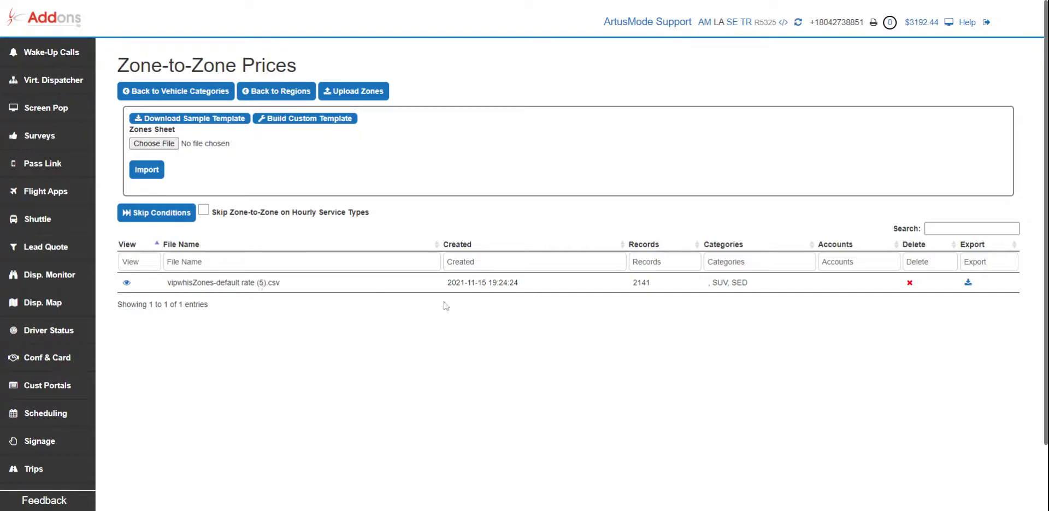
drag(447, 282, 543, 285)
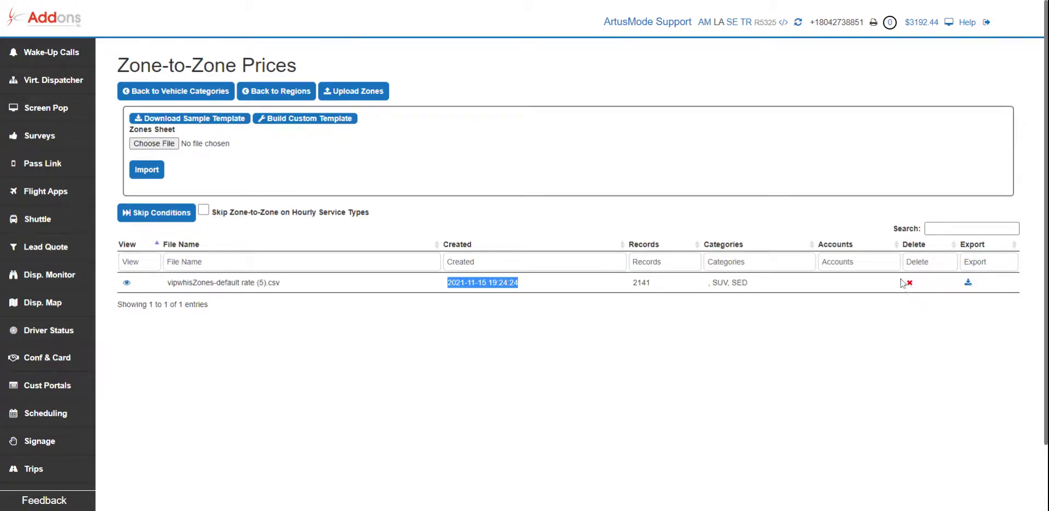
- Open the Sedan Hourly rate sheet from Lead Quote rate management and show its fixed fees
mouse_move(83, 250)
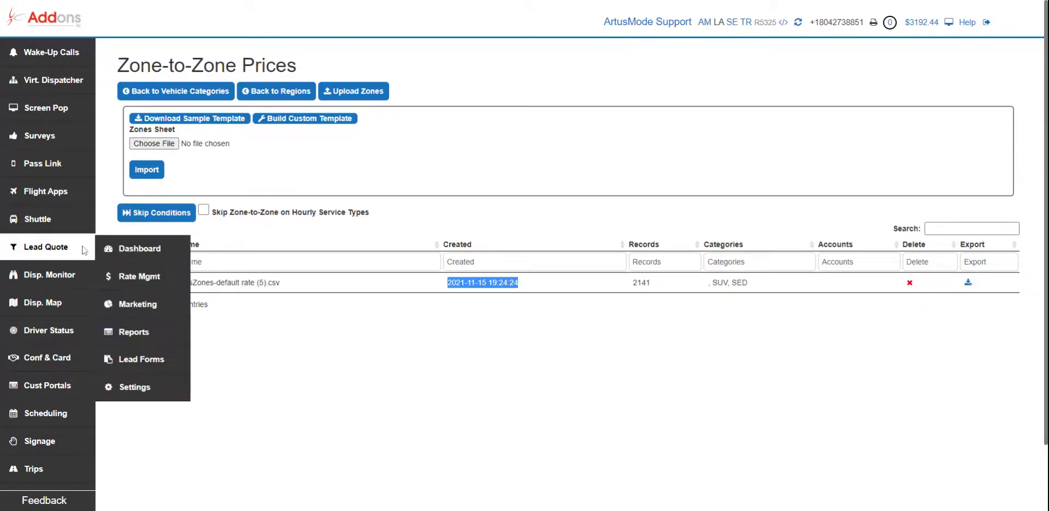
click(148, 282)
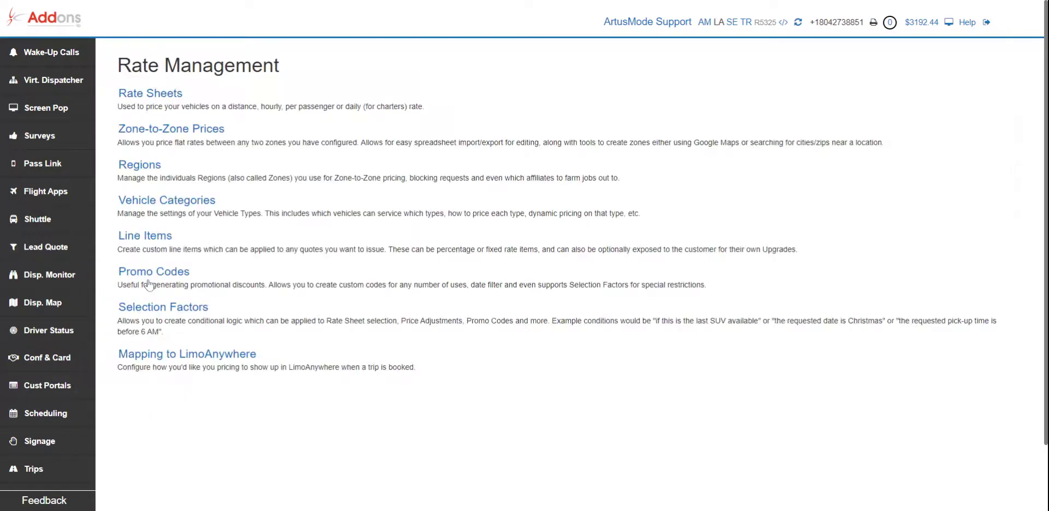
click(166, 98)
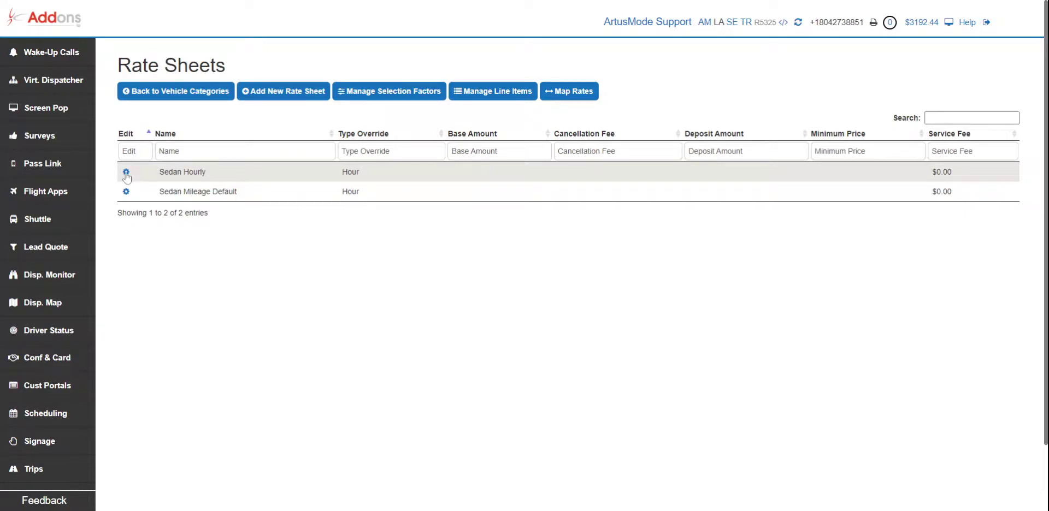
mouse_move(75, 251)
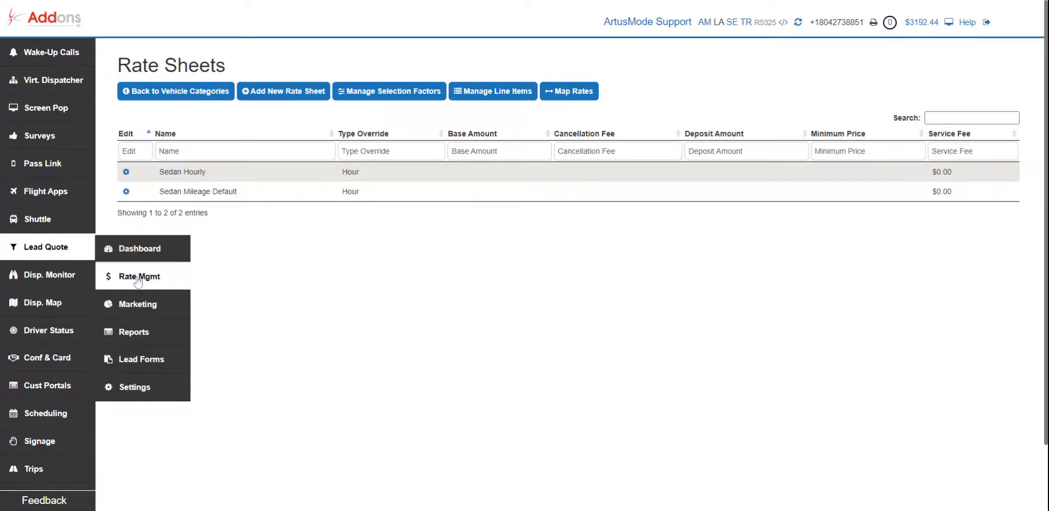
click(126, 172)
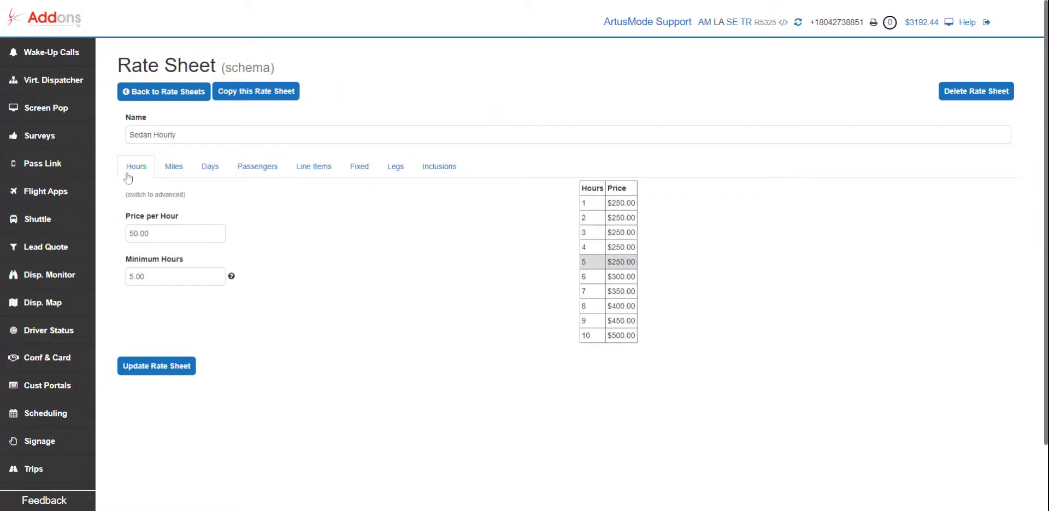
click(358, 170)
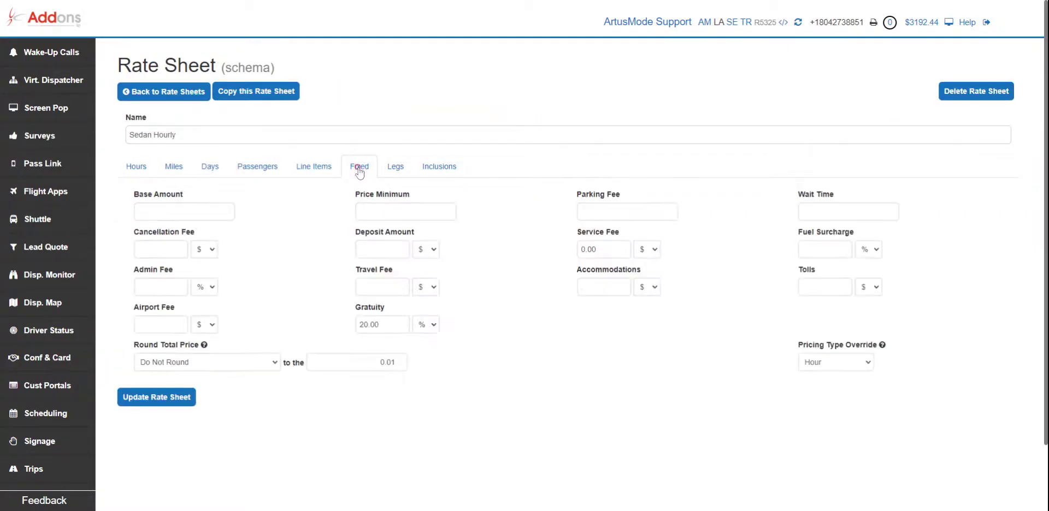
- Set the Sedan Hourly fuel surcharge to 8 percent and update the rate sheet
drag(798, 232, 847, 234)
click(819, 250)
text(5)
click(870, 252)
click(872, 272)
key(shift+Tab)
text(8)
click(870, 249)
click(871, 267)
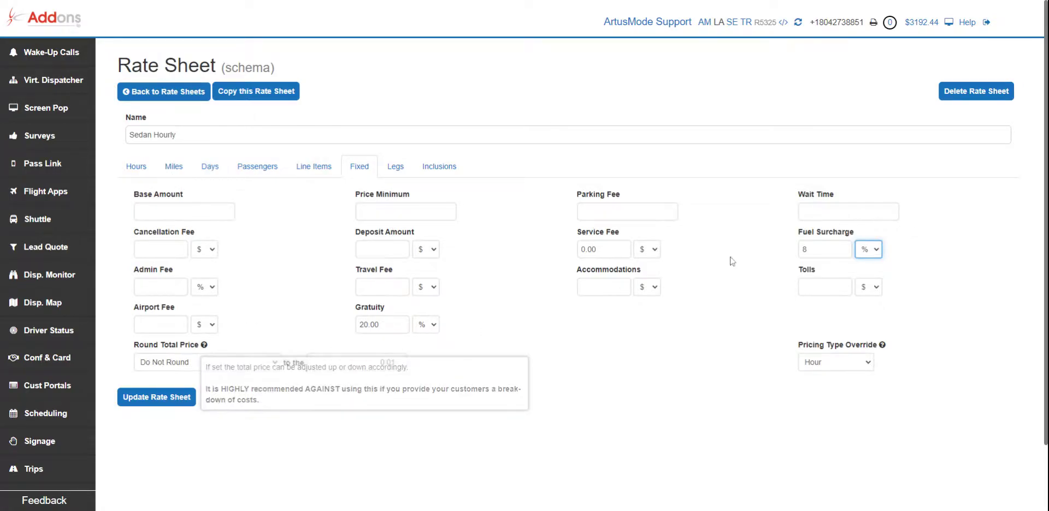
click(162, 398)
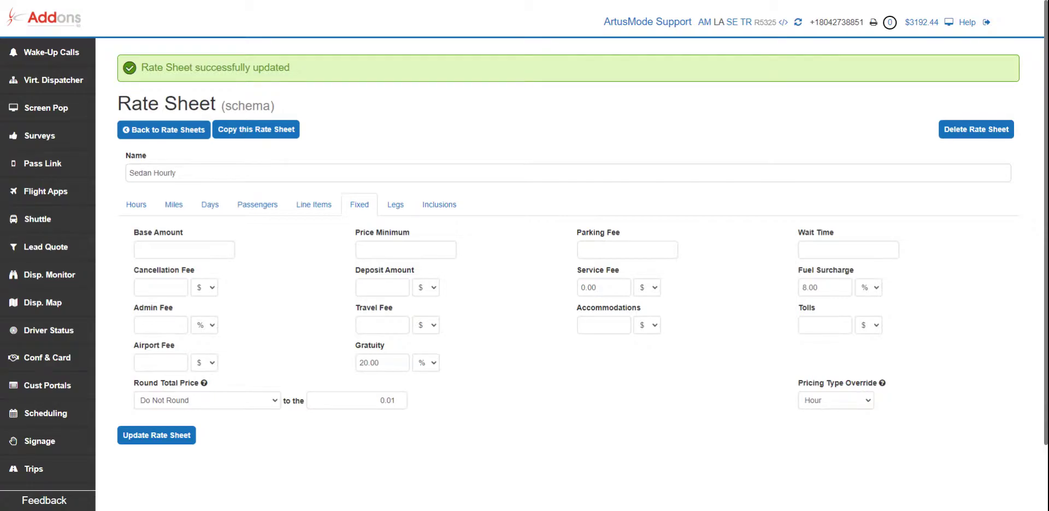
- Return to the rate sheet list and reopen Sedan Hourly to review its fixed fees
click(150, 134)
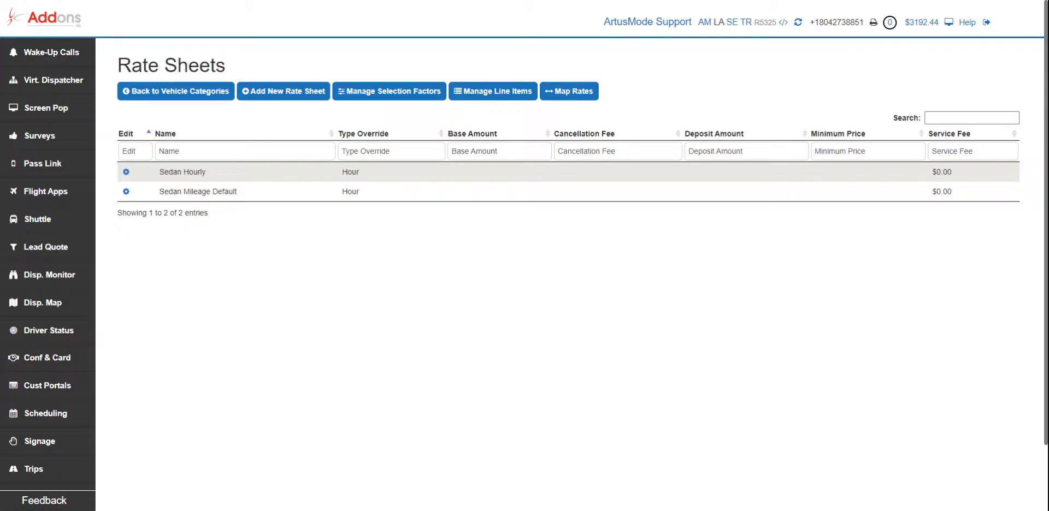
click(130, 170)
click(365, 167)
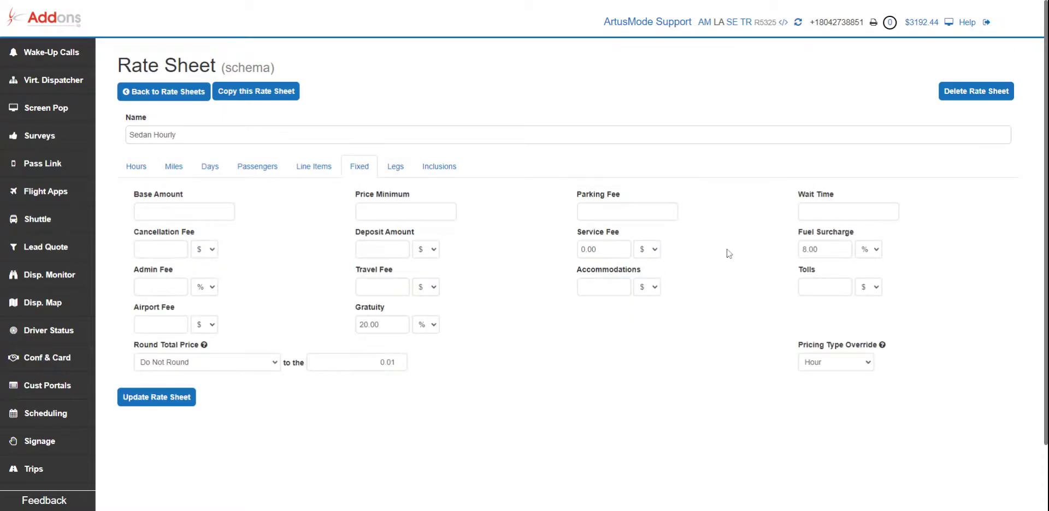
- Start a new selection factor in rate management and label it "Fuel surcharge spring"
mouse_move(91, 238)
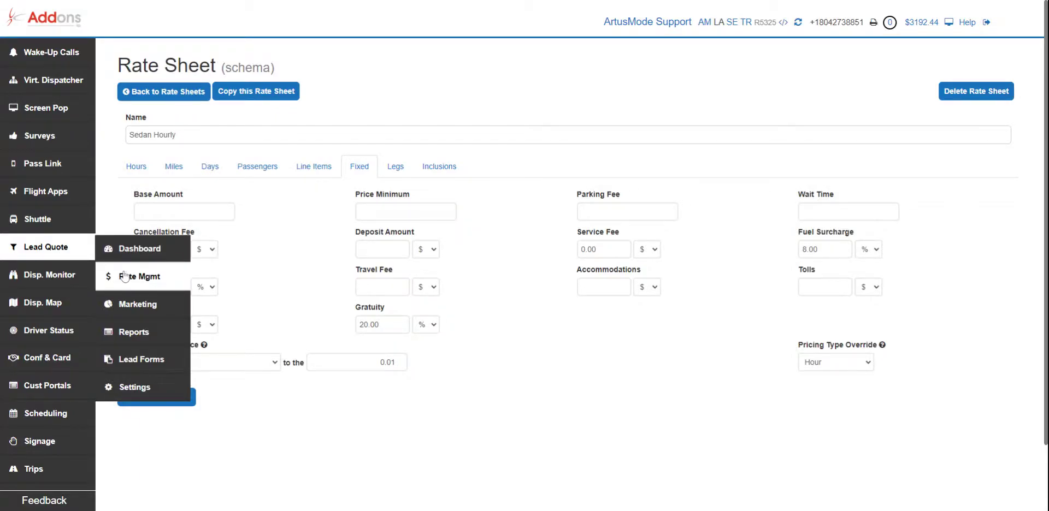
click(141, 280)
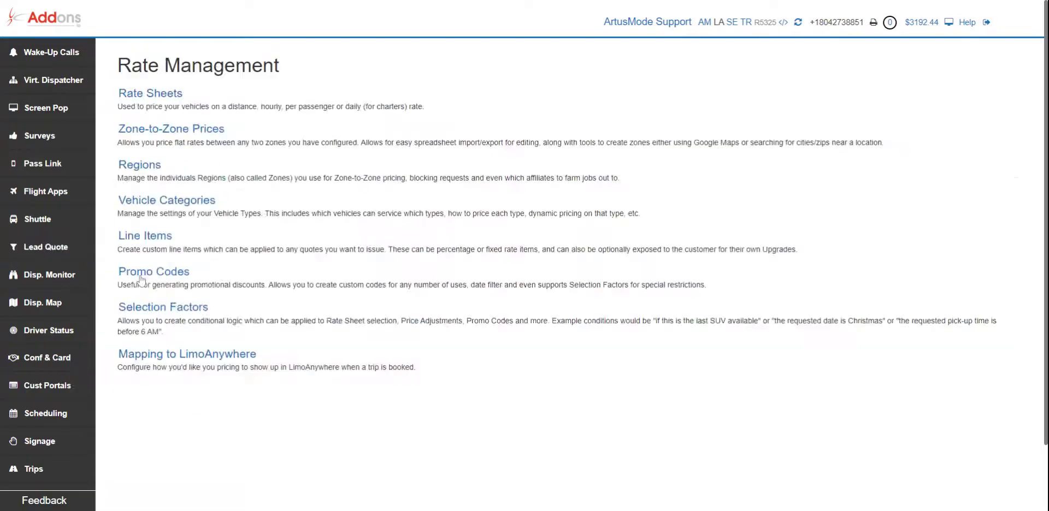
click(169, 309)
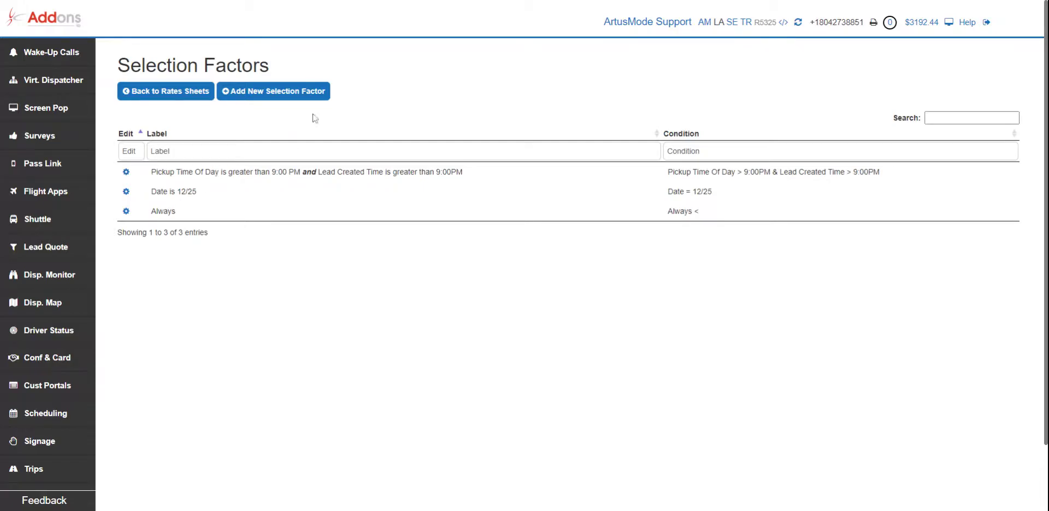
click(295, 92)
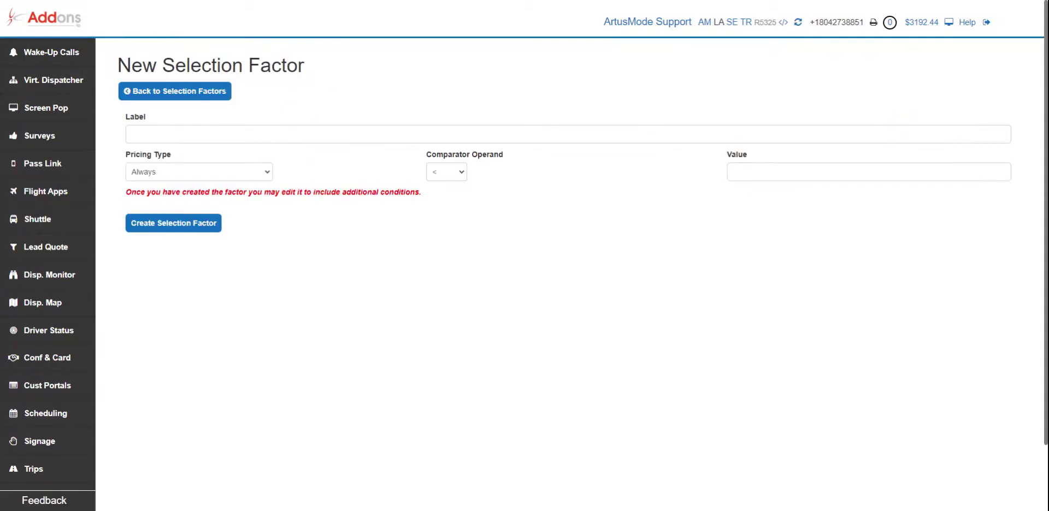
click(178, 141)
text(Fuel surcharge su)
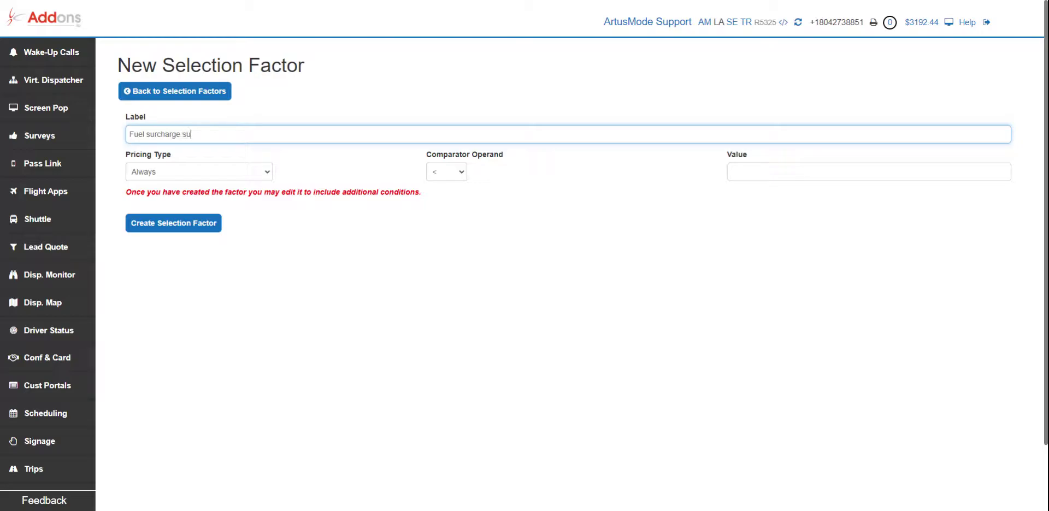
key(BackSpace)
text(p)
text([r)
key(BackSpace)
key(BackSpace)
text(ring)
- Create the selection factor with the pricing type Always and the label shortened to "Fuel surcharge"
click(205, 170)
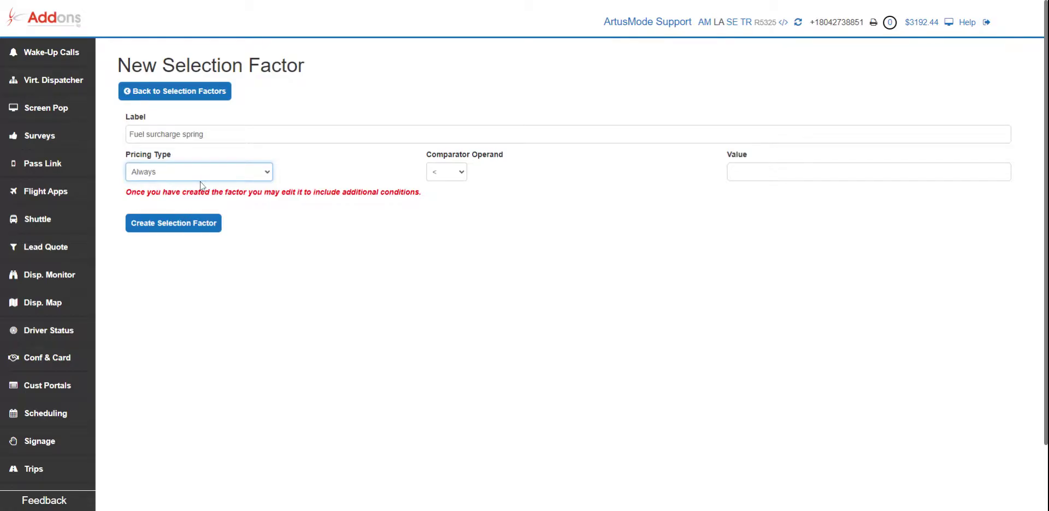
click(194, 232)
click(241, 174)
click(198, 188)
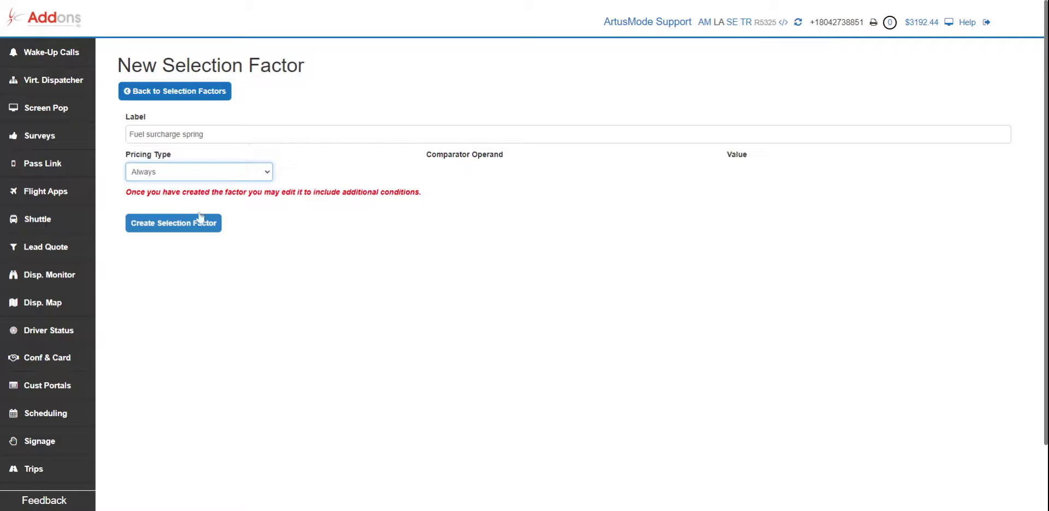
drag(181, 135, 256, 147)
key(BackSpace)
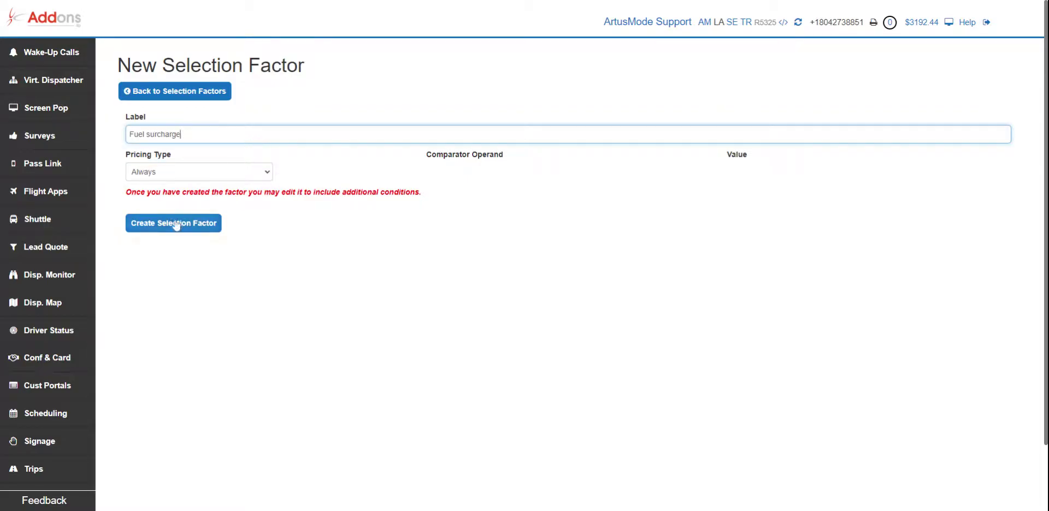
click(172, 223)
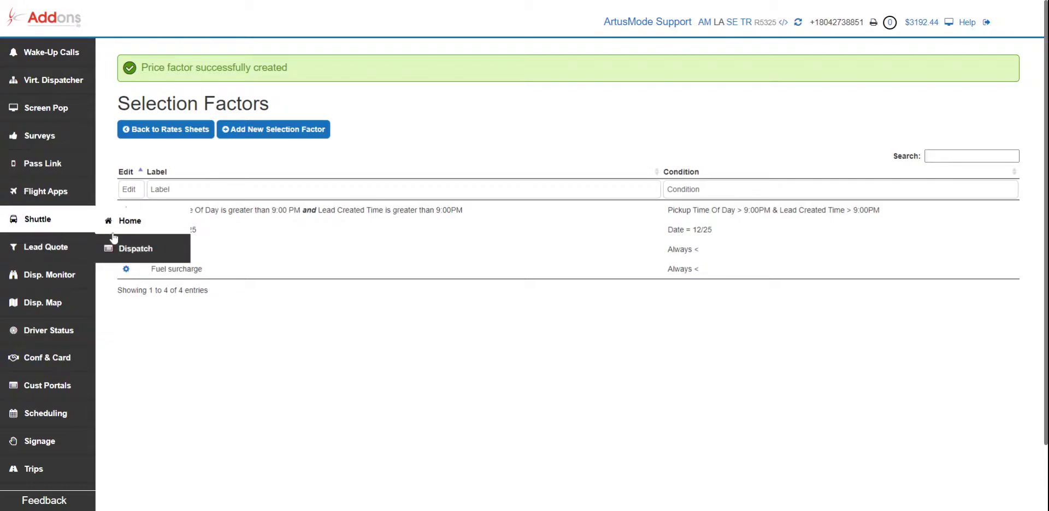
- Open the SED vehicle category's price adjustments from rate management and add a price adjustment row
mouse_move(83, 247)
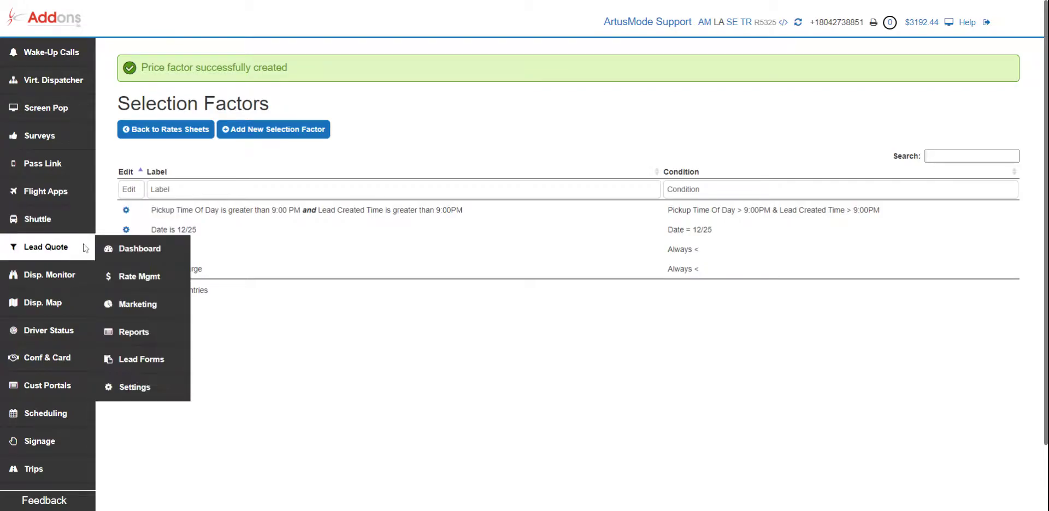
click(147, 277)
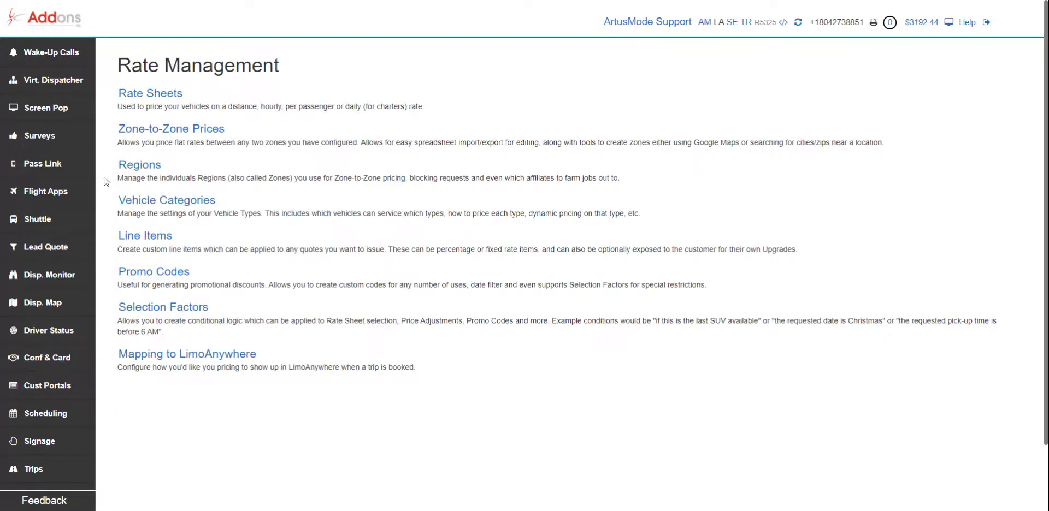
click(167, 202)
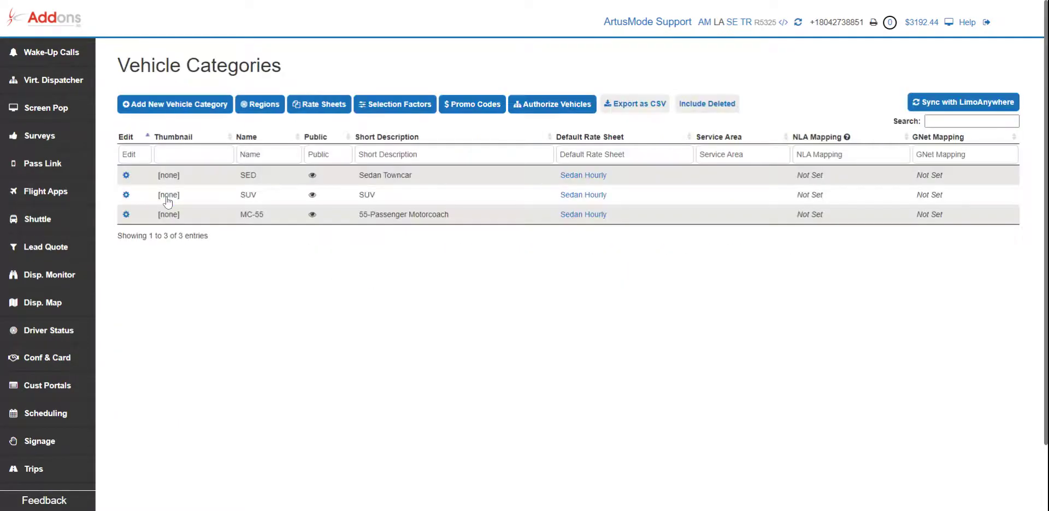
click(126, 176)
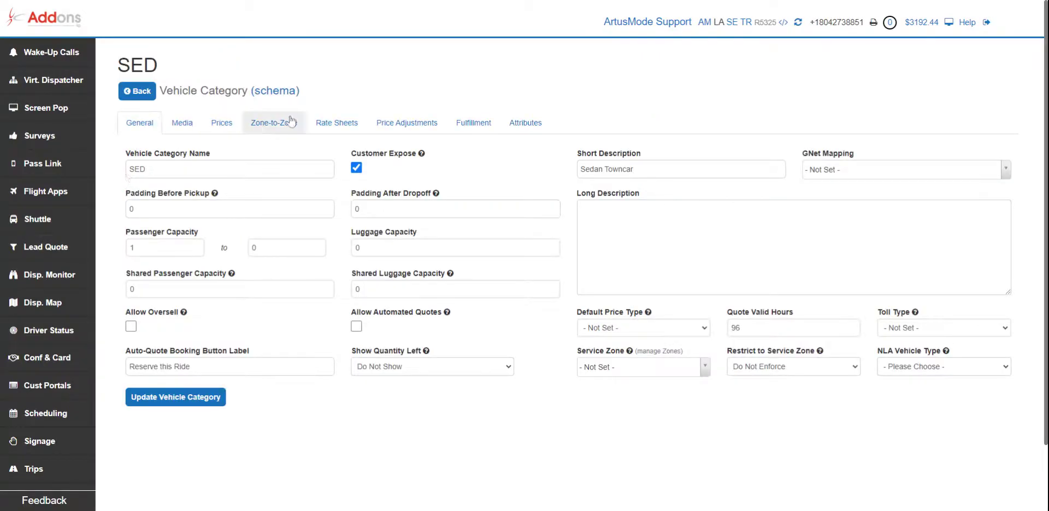
click(402, 123)
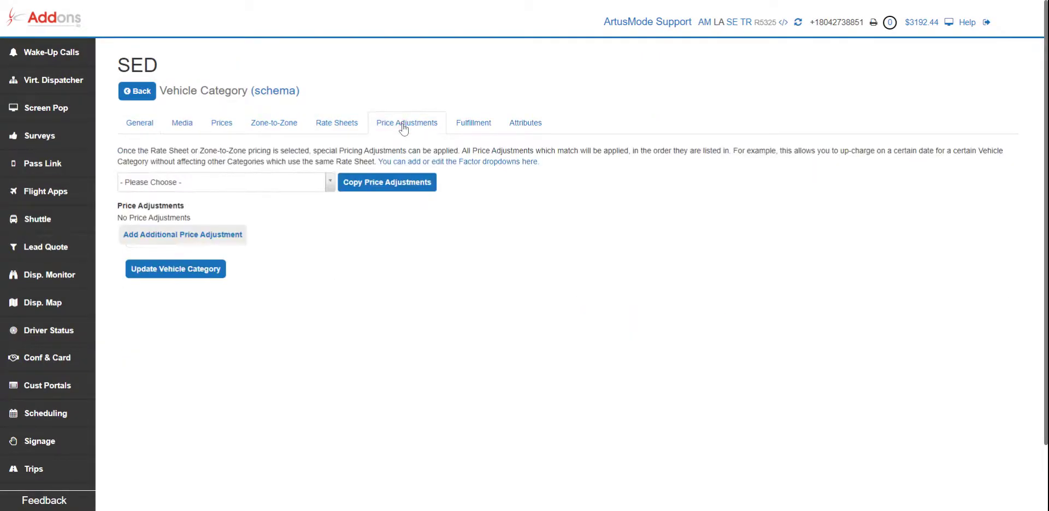
click(220, 232)
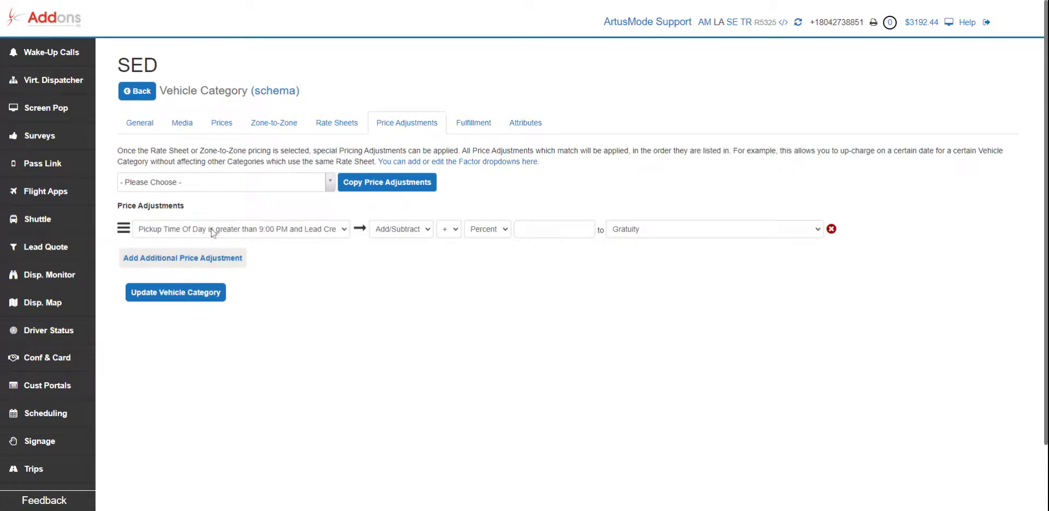
- Set the SED price adjustment to use the Fuel surcharge factor with the Set to operation and an amount of 8 percent
click(178, 230)
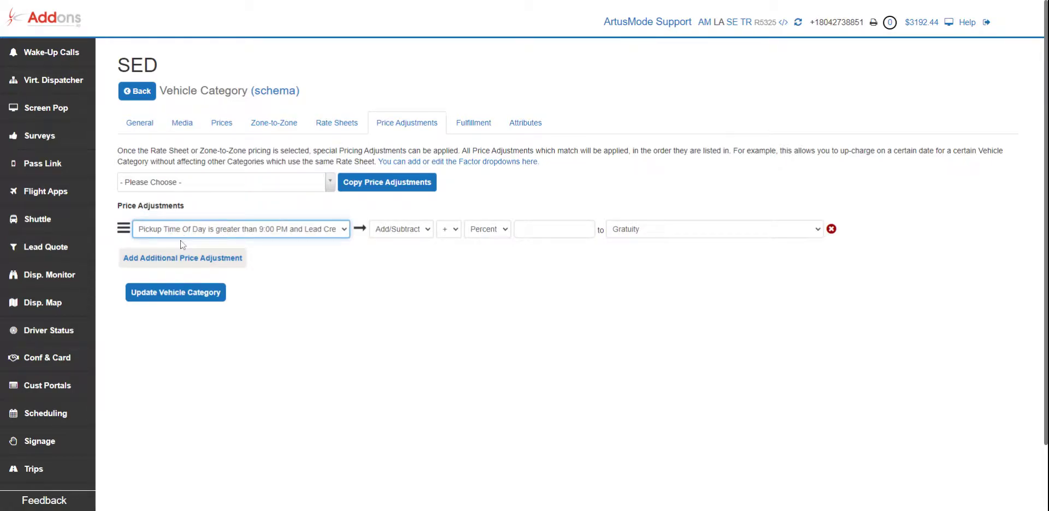
click(176, 276)
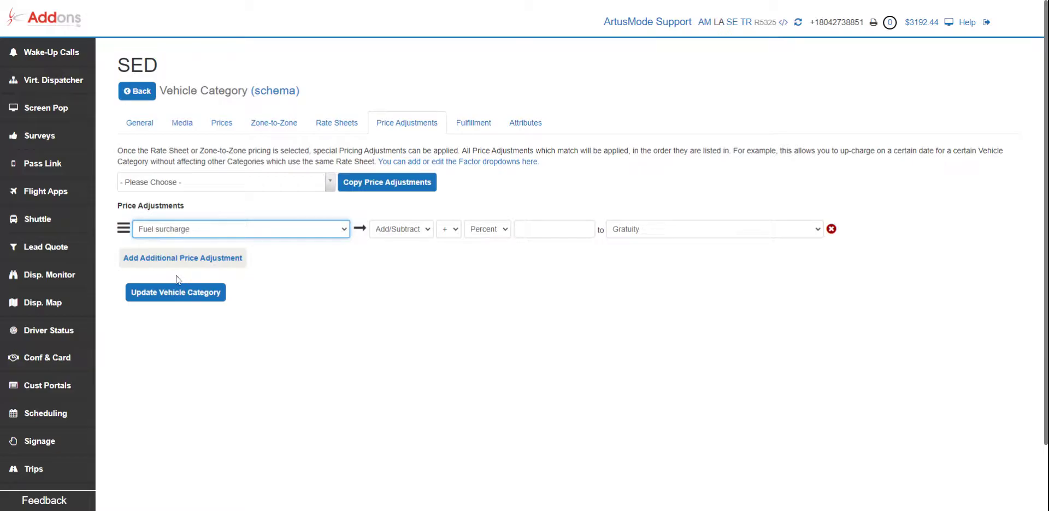
click(393, 228)
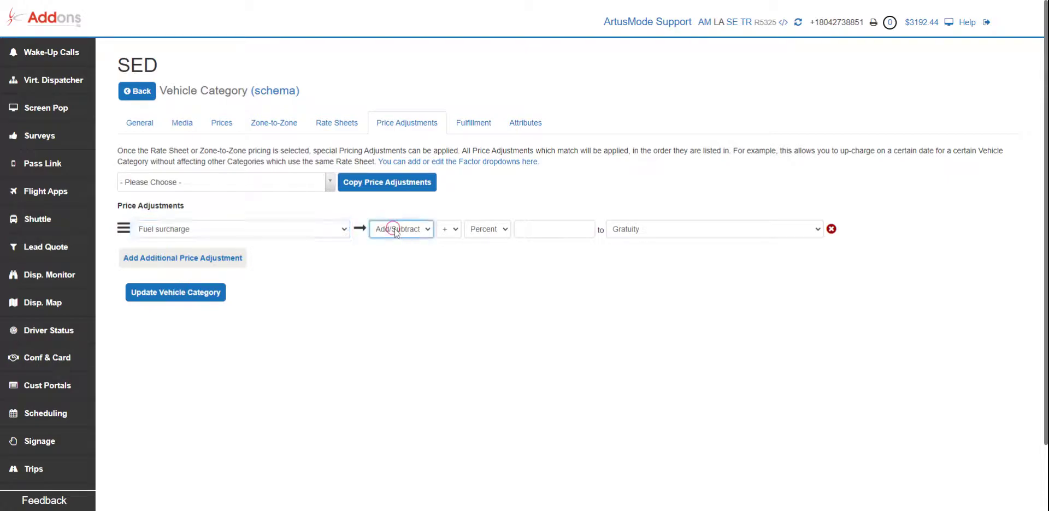
click(393, 254)
click(523, 230)
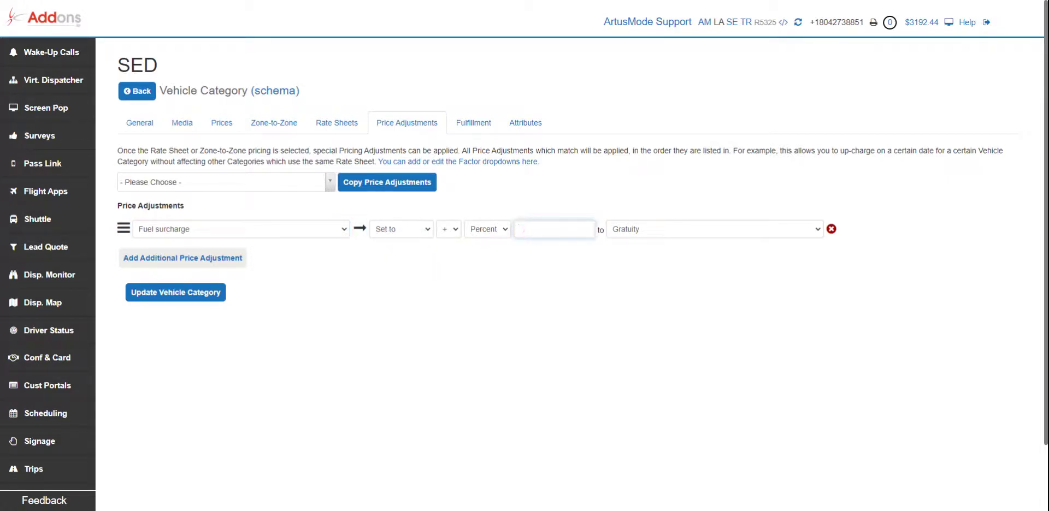
text(8)
- Switch the adjustment's operation to Add/Subtract and apply it to the Fuel Surcharge item
click(698, 228)
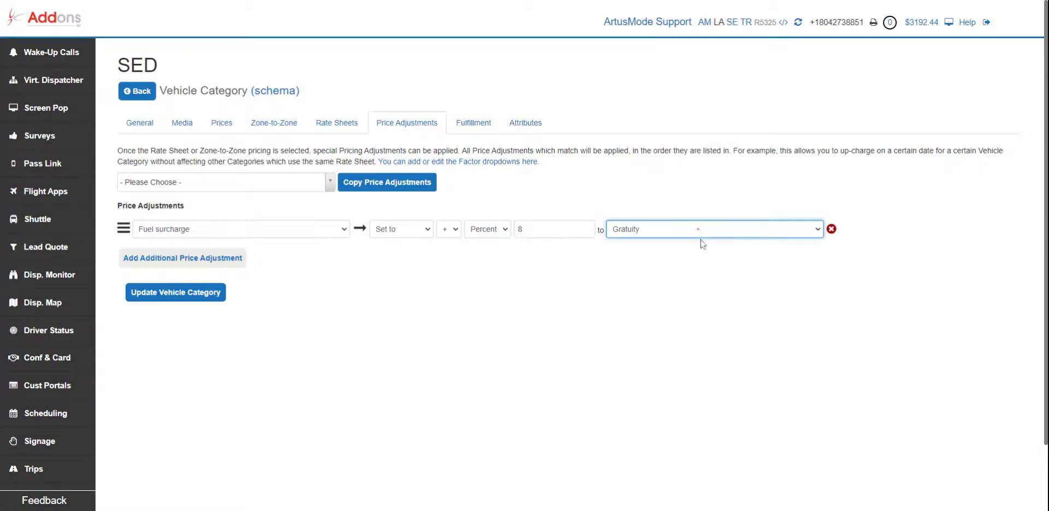
click(702, 244)
click(395, 232)
click(385, 261)
click(733, 233)
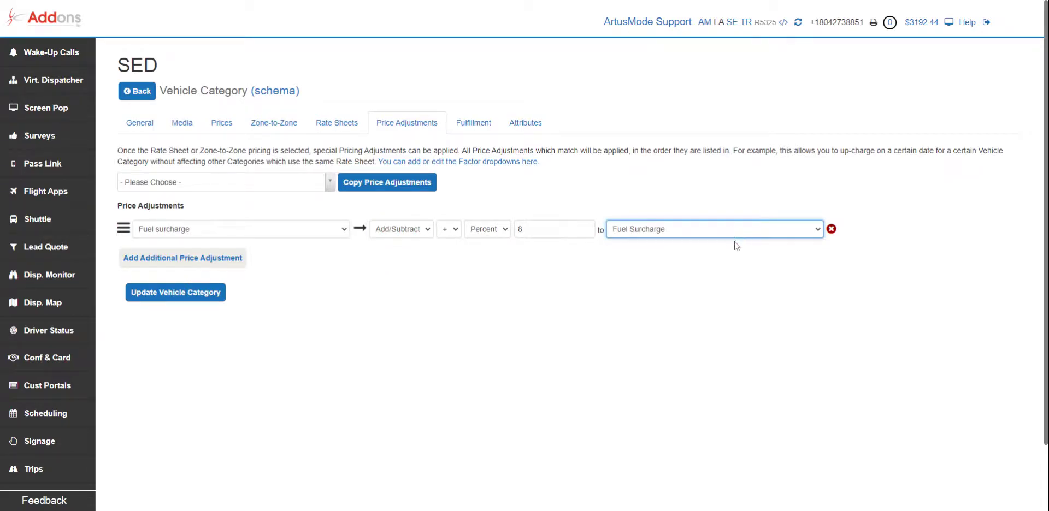
click(736, 246)
- Choose the amount type and target item of the Fuel surcharge adjustment and save the SED vehicle category
click(494, 236)
click(493, 249)
click(498, 233)
click(490, 240)
click(628, 241)
click(626, 289)
click(168, 297)
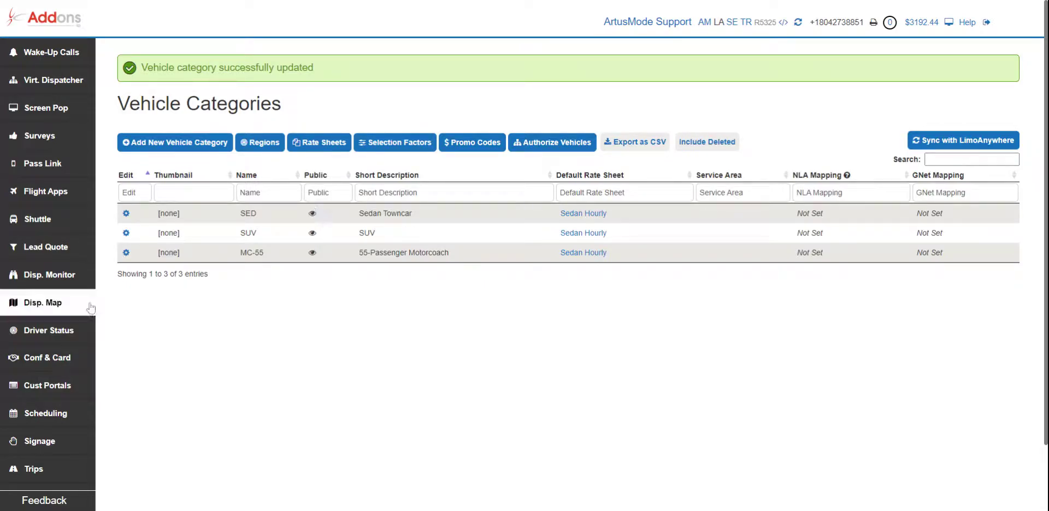
- Open the LimoAnywhere rate mapping from rate management and examine the types of the Fuel Surch and Discount fields
mouse_move(71, 253)
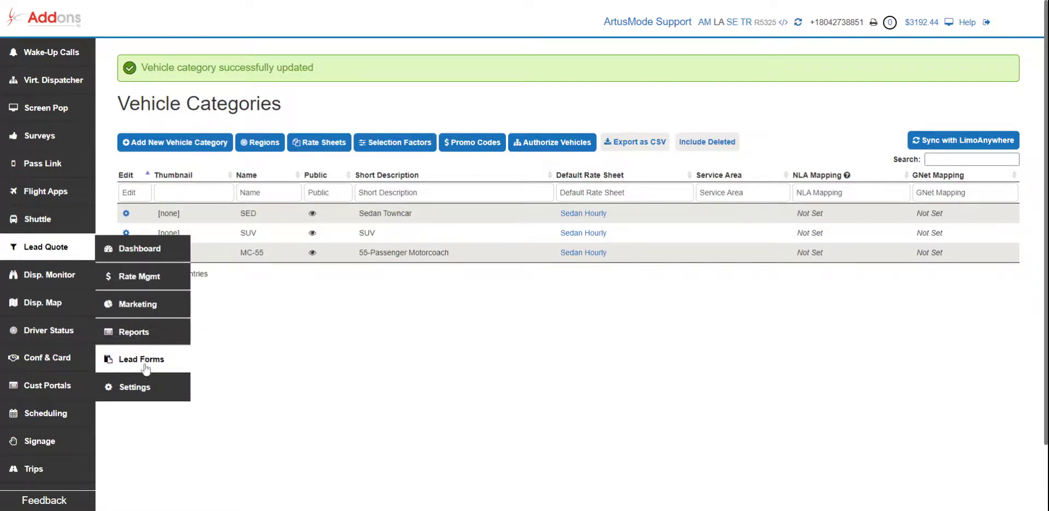
click(160, 277)
click(156, 355)
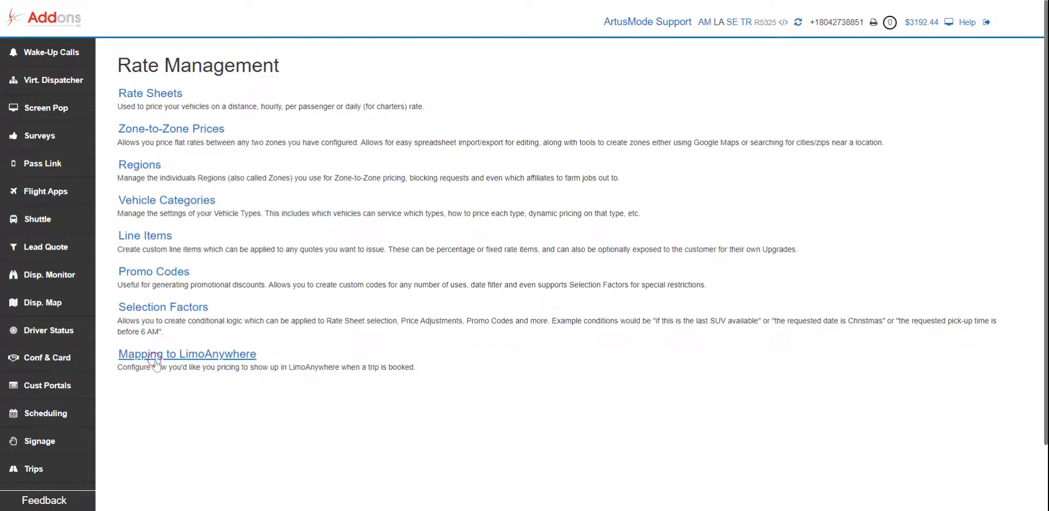
scroll(568, 273, down, 3)
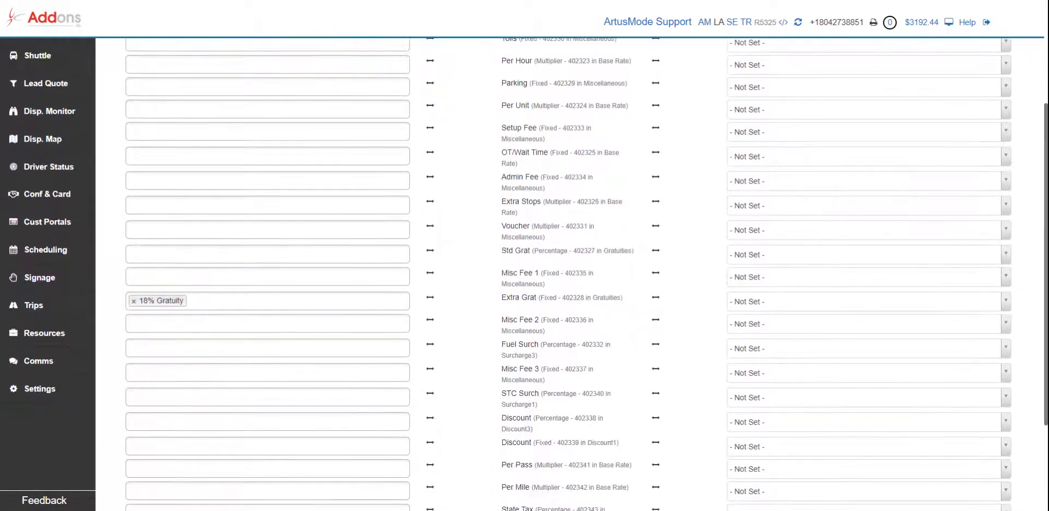
scroll(335, 227, down, 2)
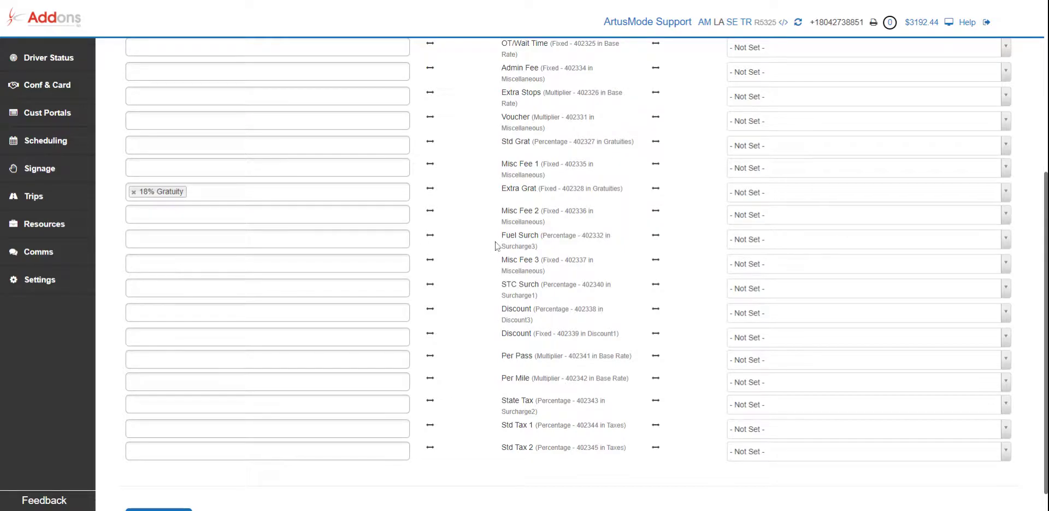
drag(543, 235, 576, 235)
scroll(552, 245, up, 3)
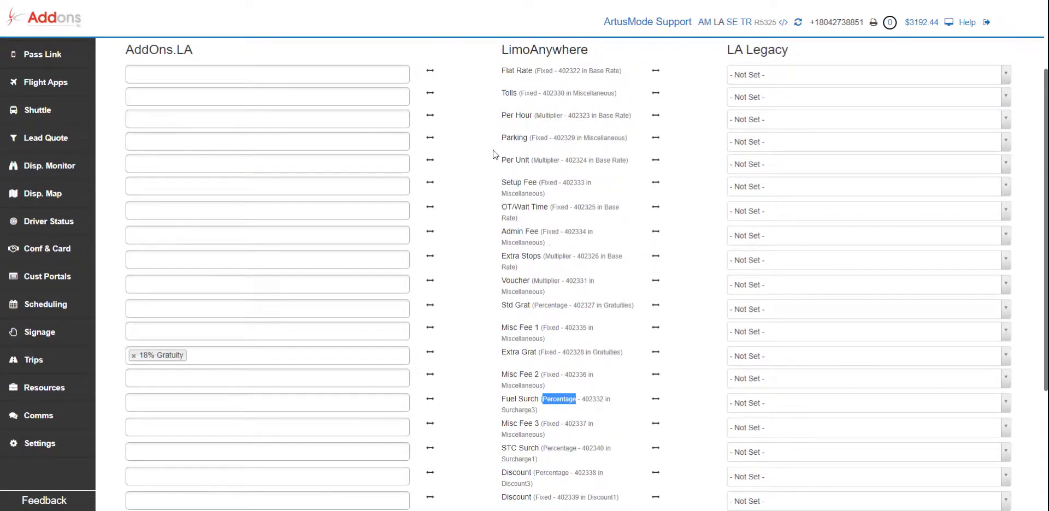
scroll(487, 268, down, 3)
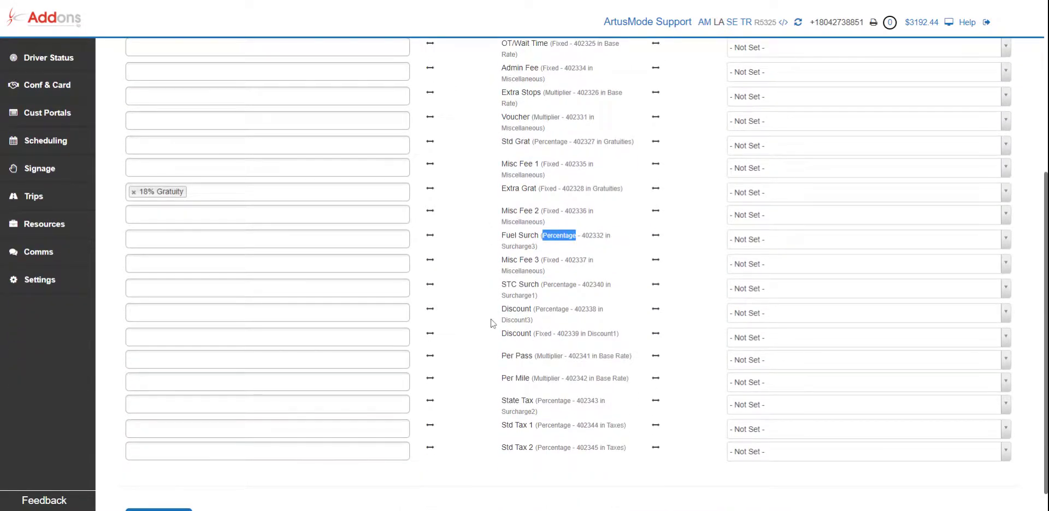
drag(539, 334, 551, 335)
- Map the Fuel Surcharge fixed rate to LimoAnywhere's Misc Fee 3 field and save the mappings
click(312, 261)
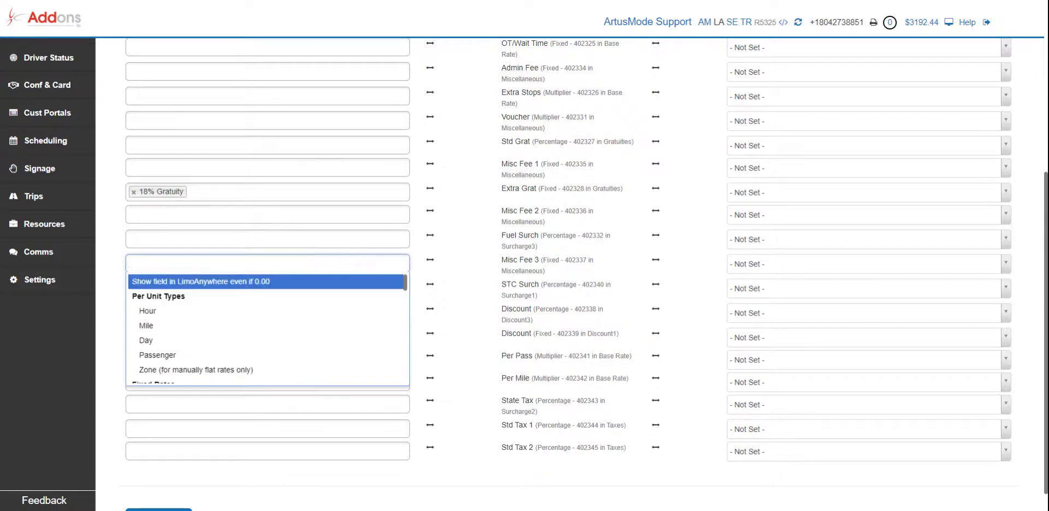
text(fuel)
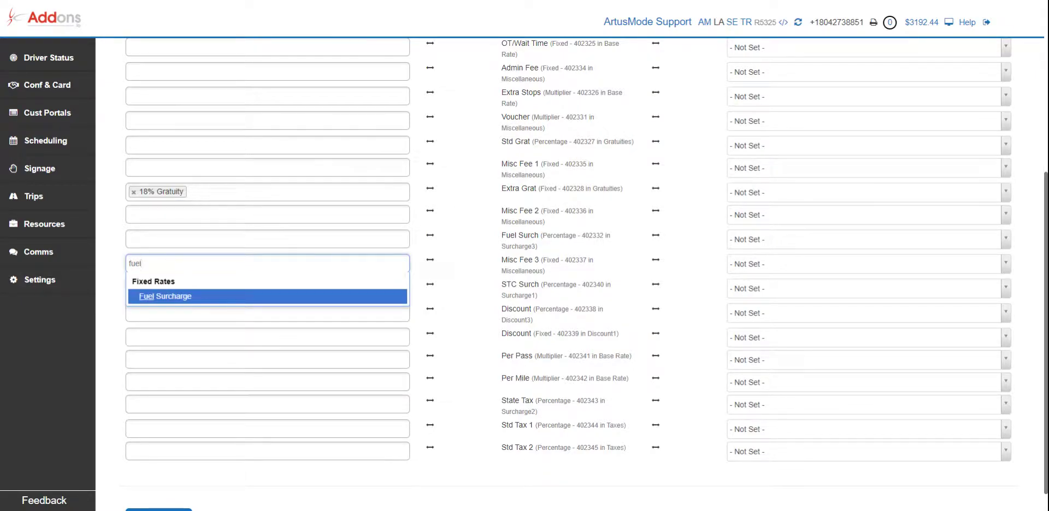
click(307, 298)
drag(501, 260, 539, 260)
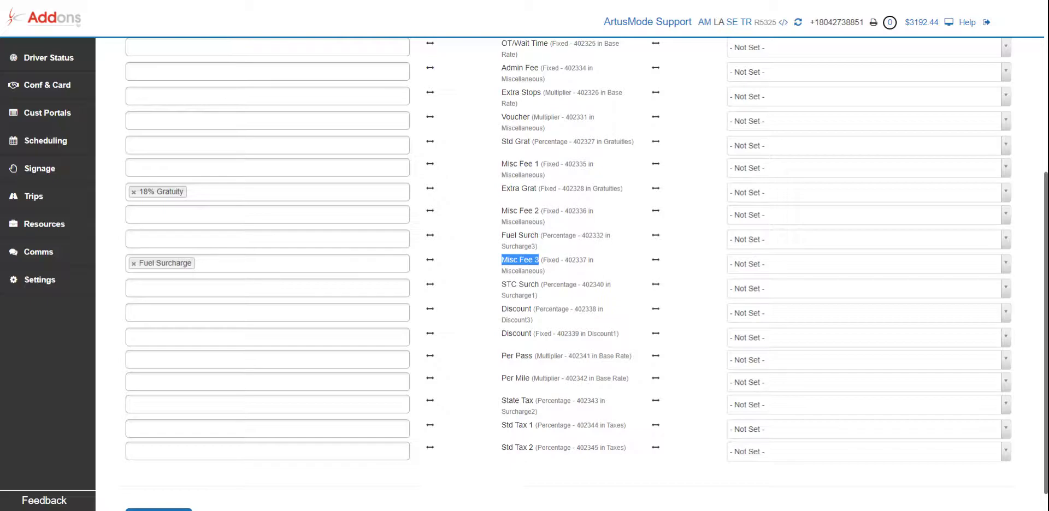
scroll(163, 333, down, 1)
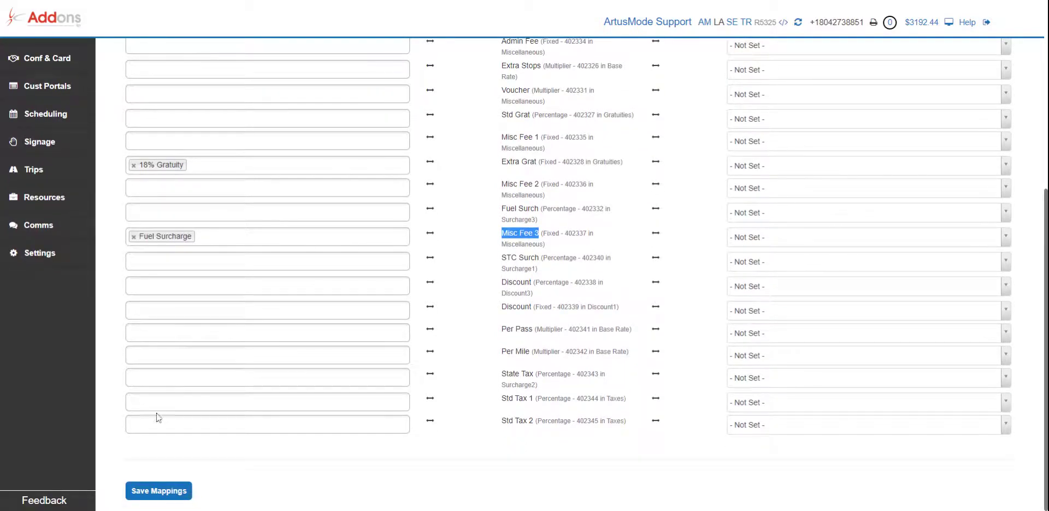
click(162, 491)
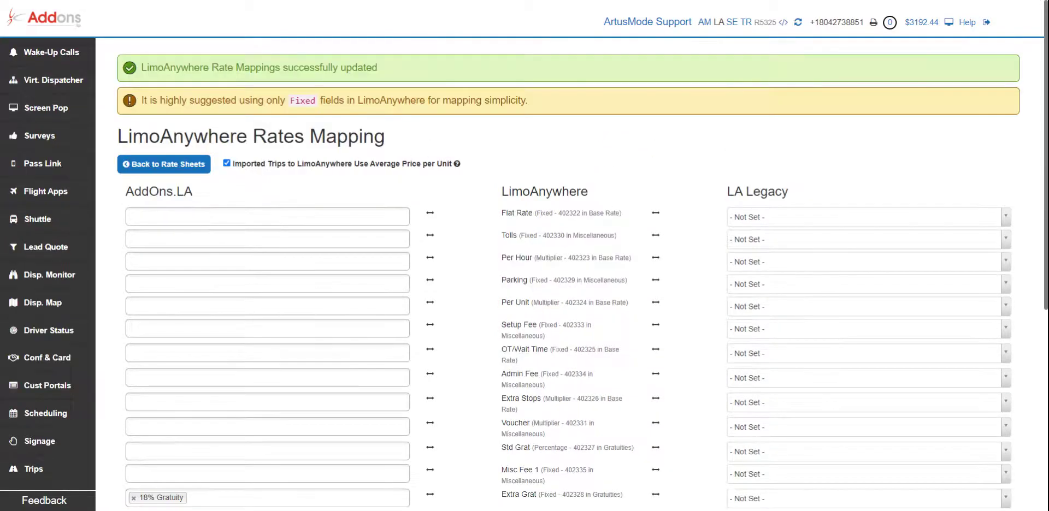